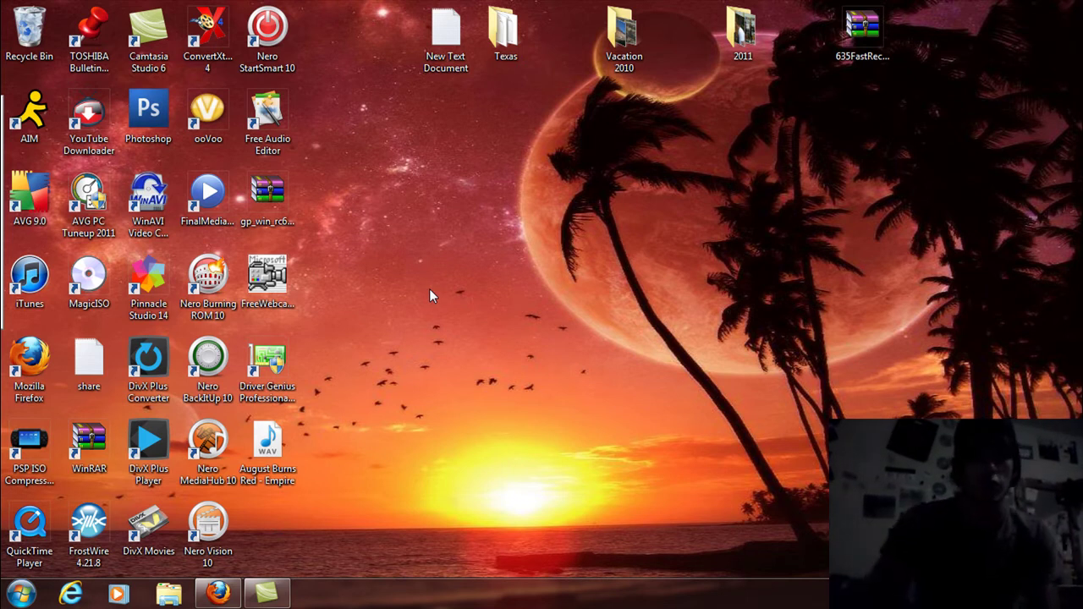
Open the Downloads folder and locate the 639.PBP firmware file
left_click(167, 597)
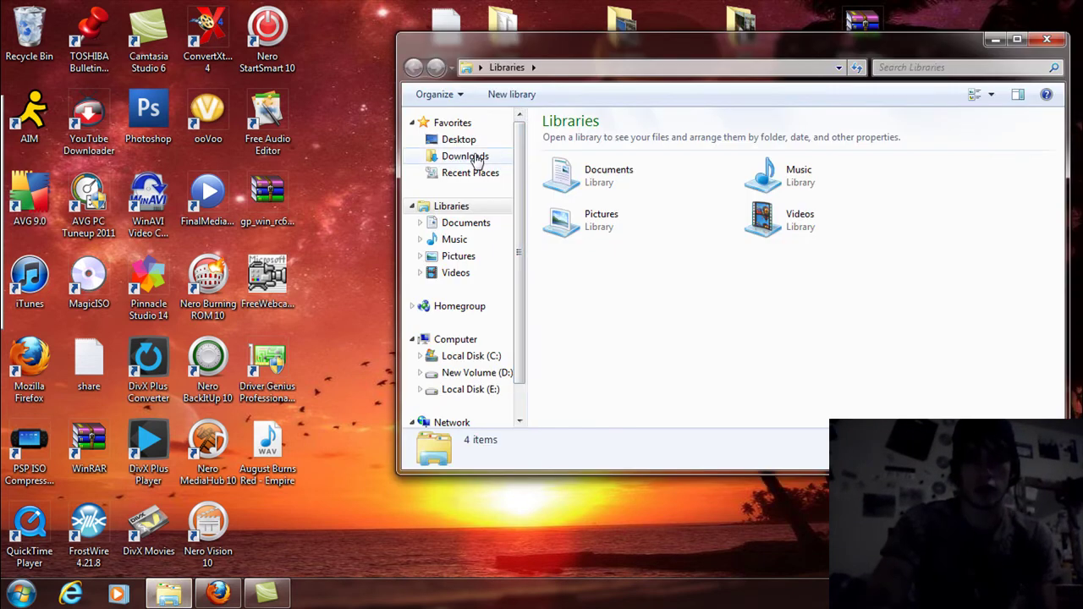
left_click(474, 159)
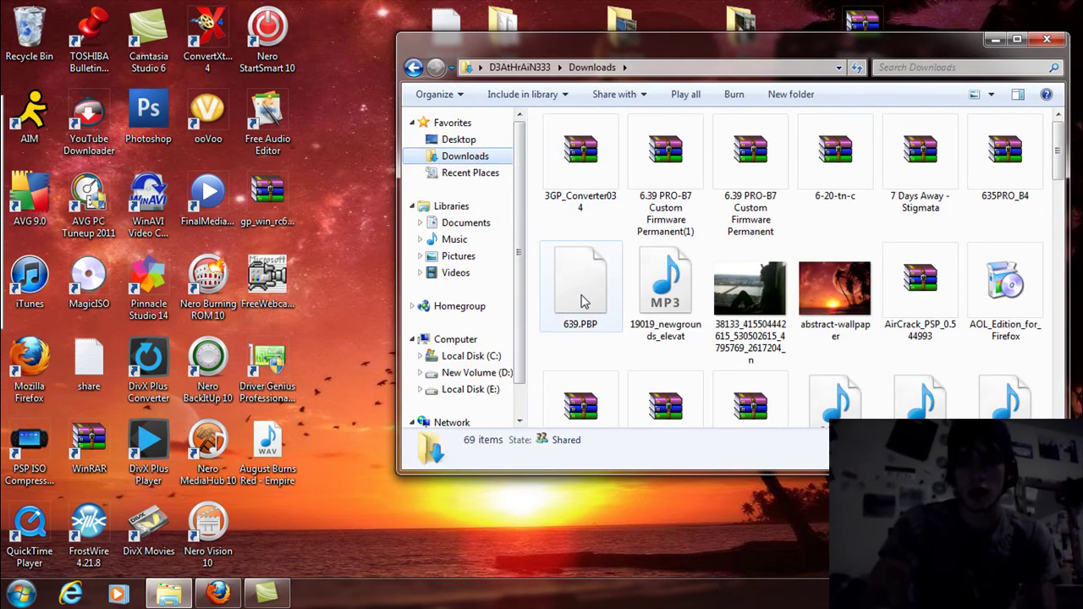
left_click(580, 301)
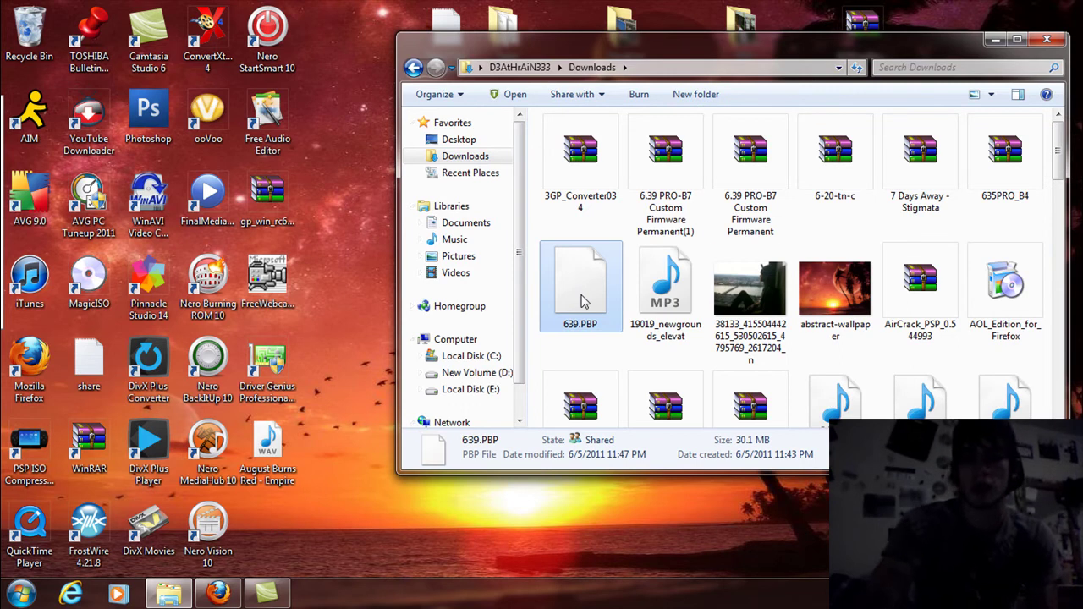
left_click_drag(729, 46, 634, 54)
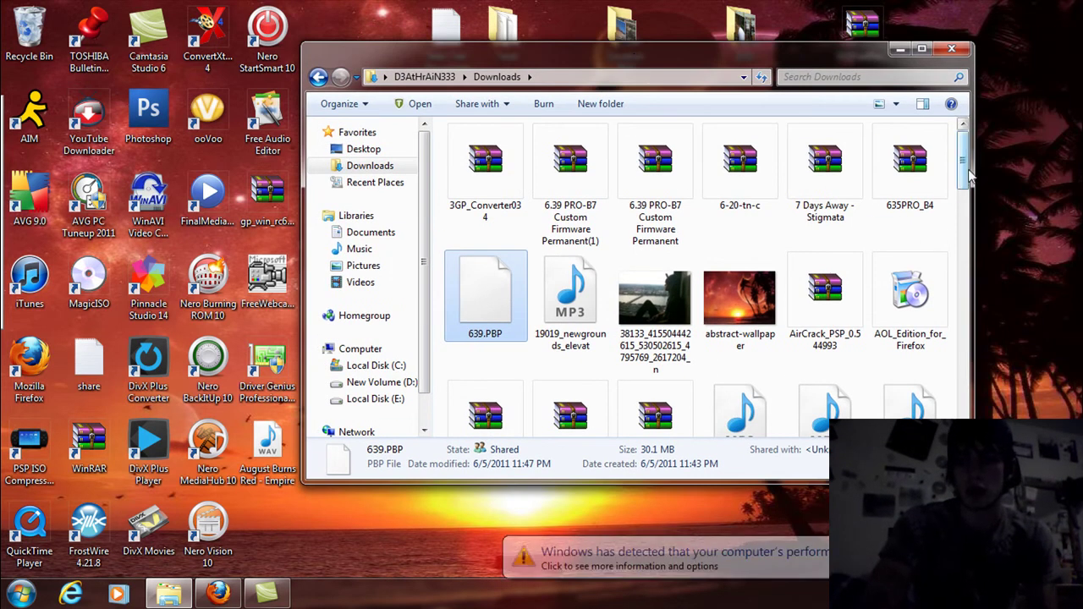
scroll(970, 178, "down", 1)
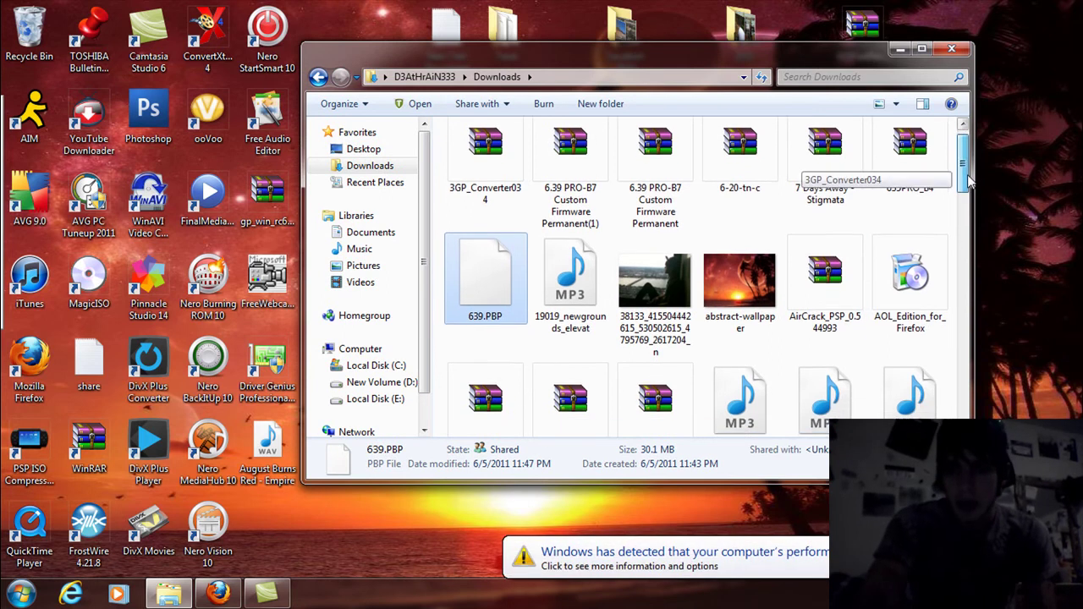
Open the 6.39 PRO-B7 Custom Firmware Permanent(1) archive and inspect its PSP\GAME folder, including PROUPDATE, then minimize both windows
left_click(551, 185)
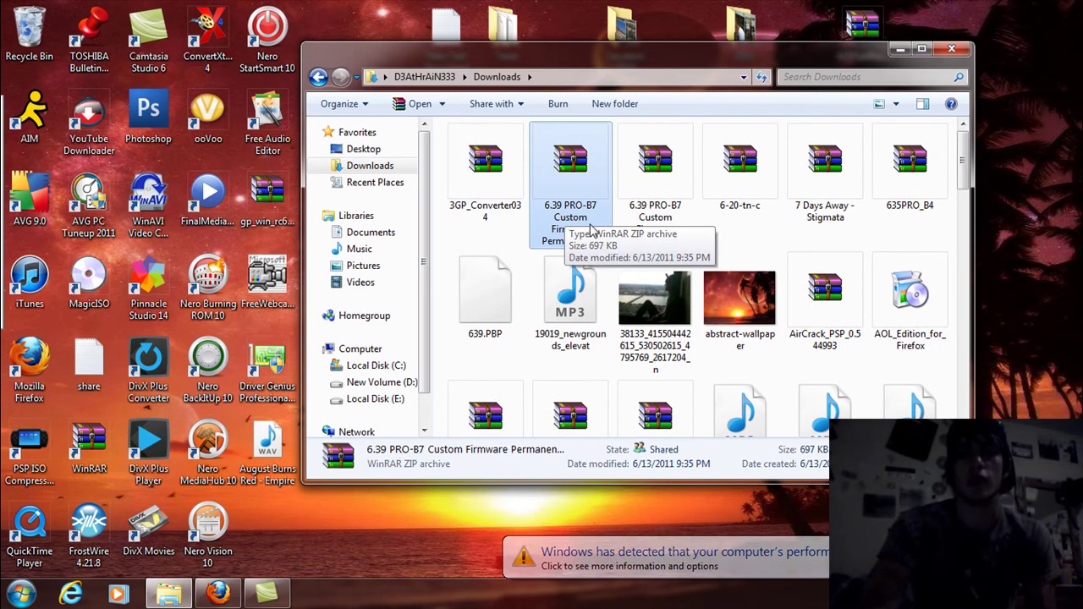
double_click(567, 167)
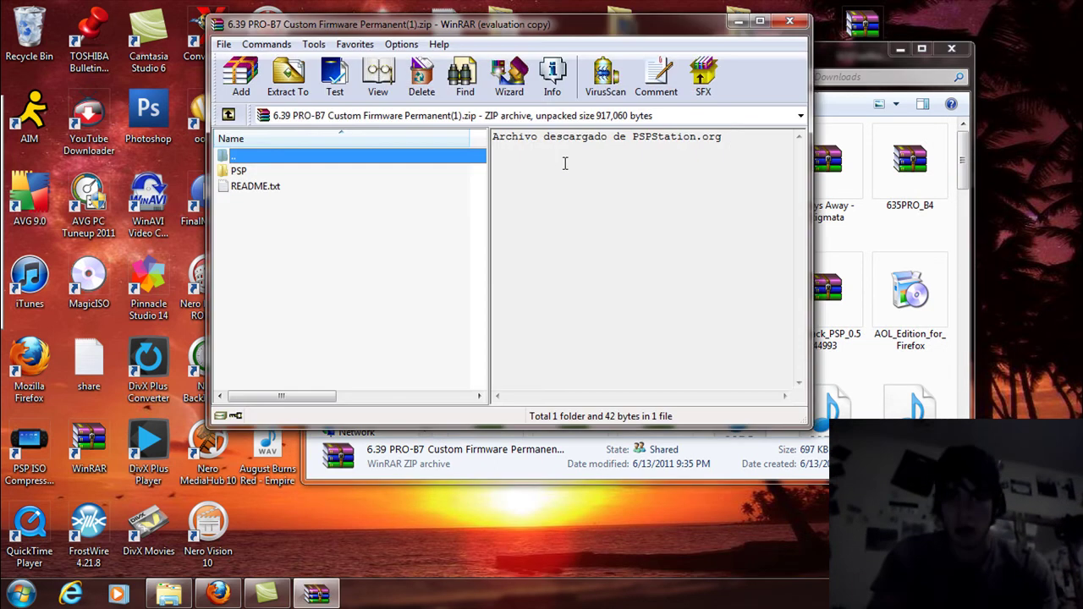
left_click(584, 232)
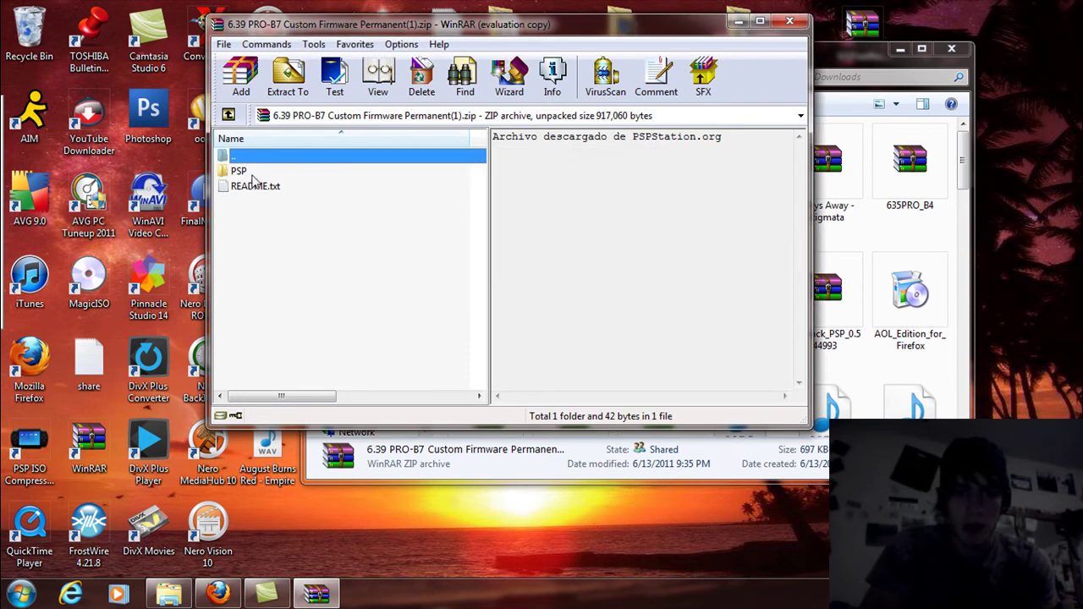
left_click(252, 173)
double_click(253, 172)
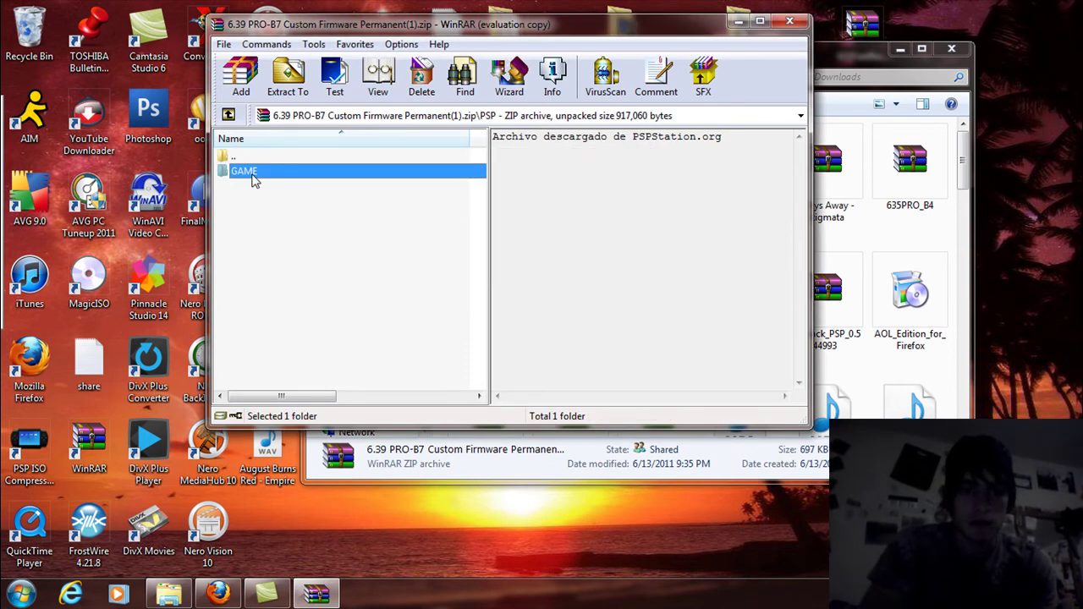
double_click(253, 176)
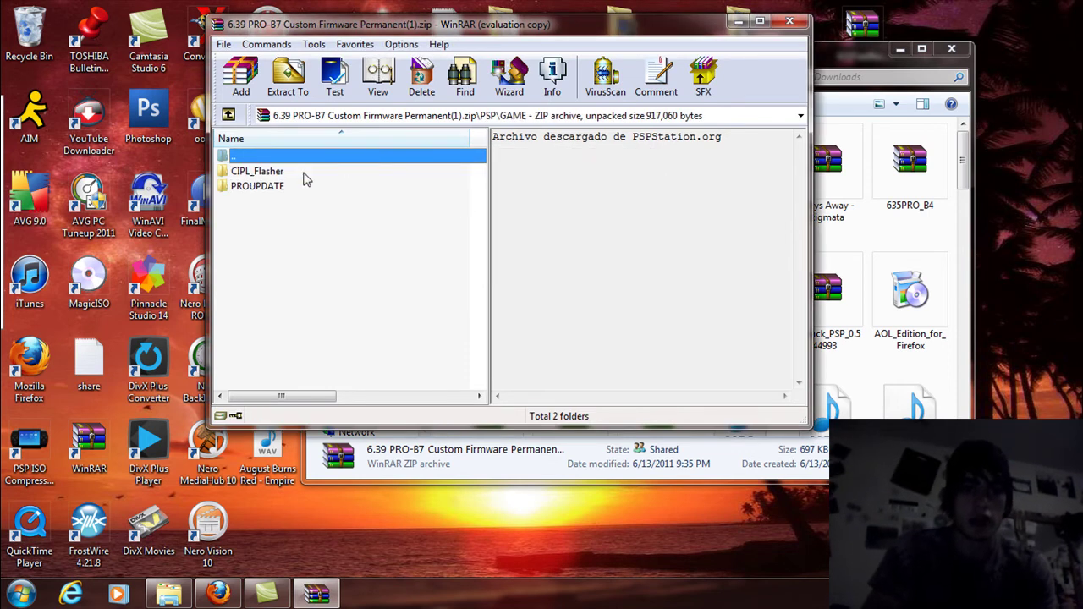
double_click(255, 188)
left_click(229, 115)
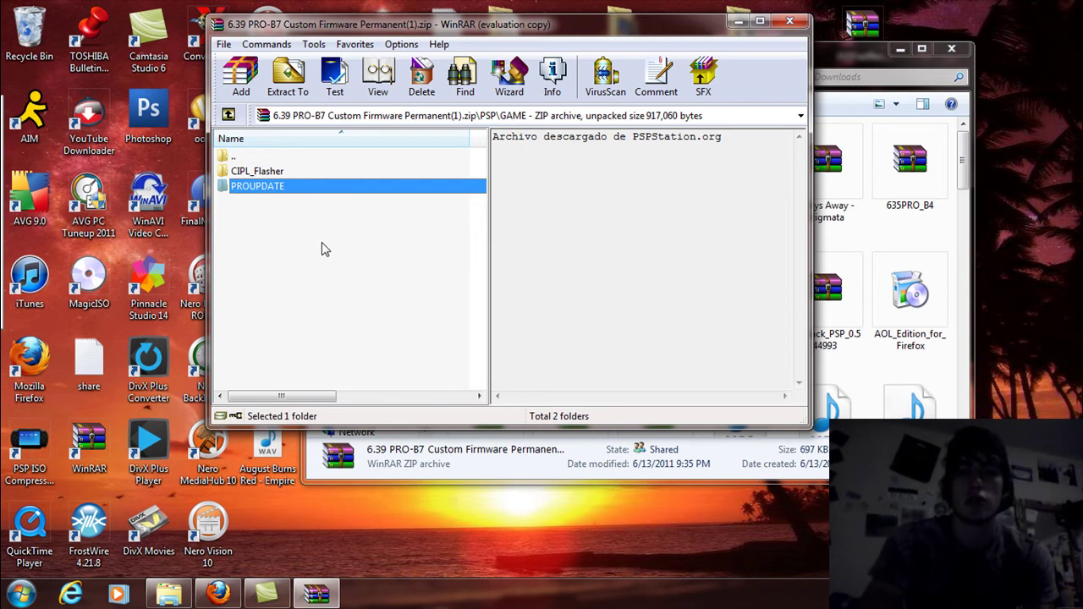
left_click(739, 23)
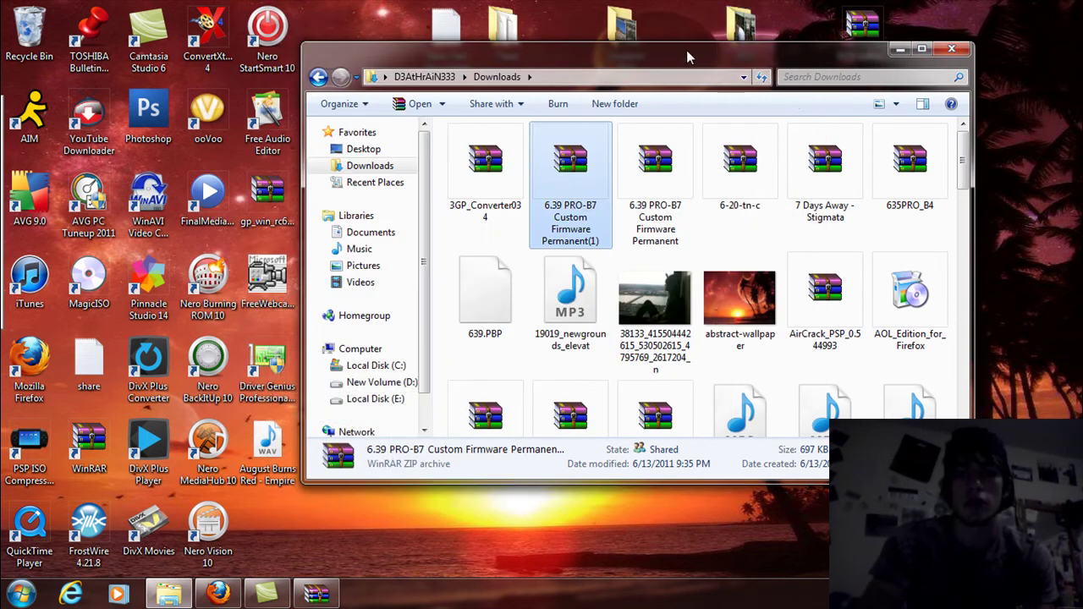
left_click(900, 48)
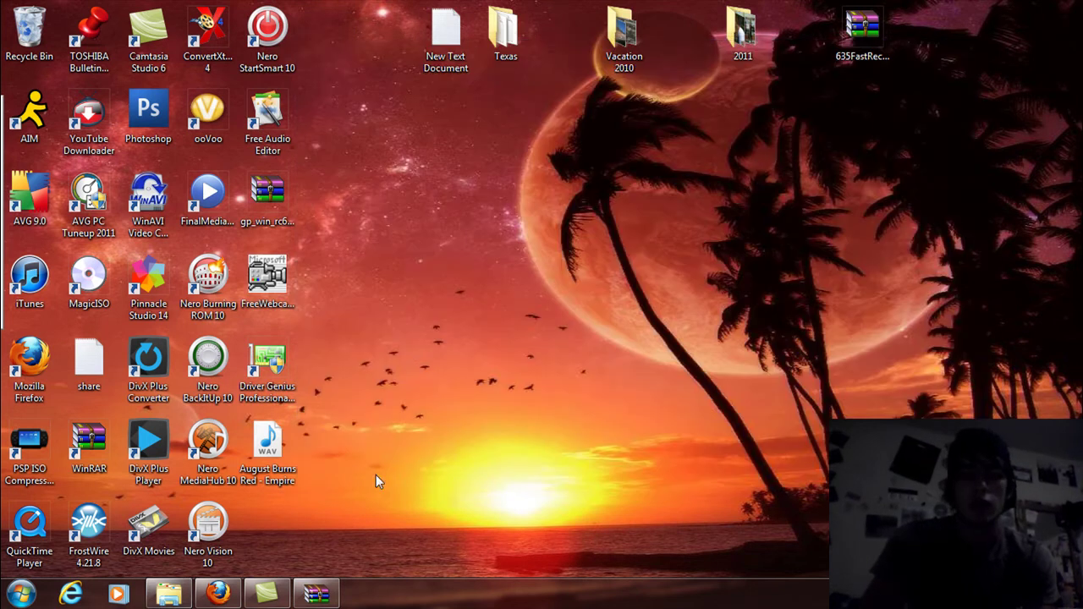
Switch to Firefox, return to the 6.39 PRO-B7 article on PSP Slim Hacks, and review its compatibility warning and installation instructions
left_click(218, 594)
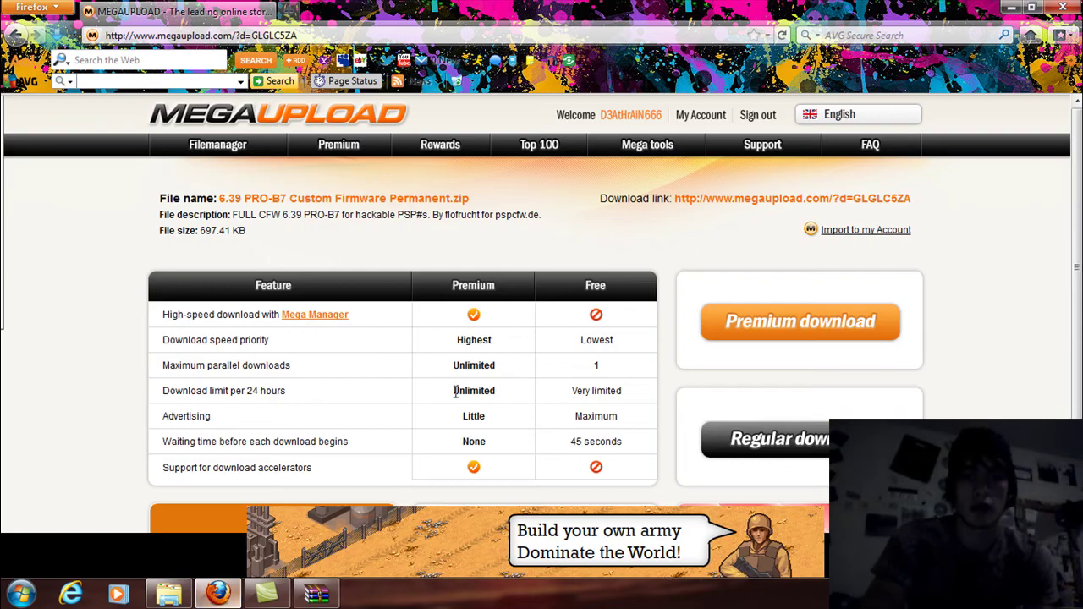
left_click(17, 35)
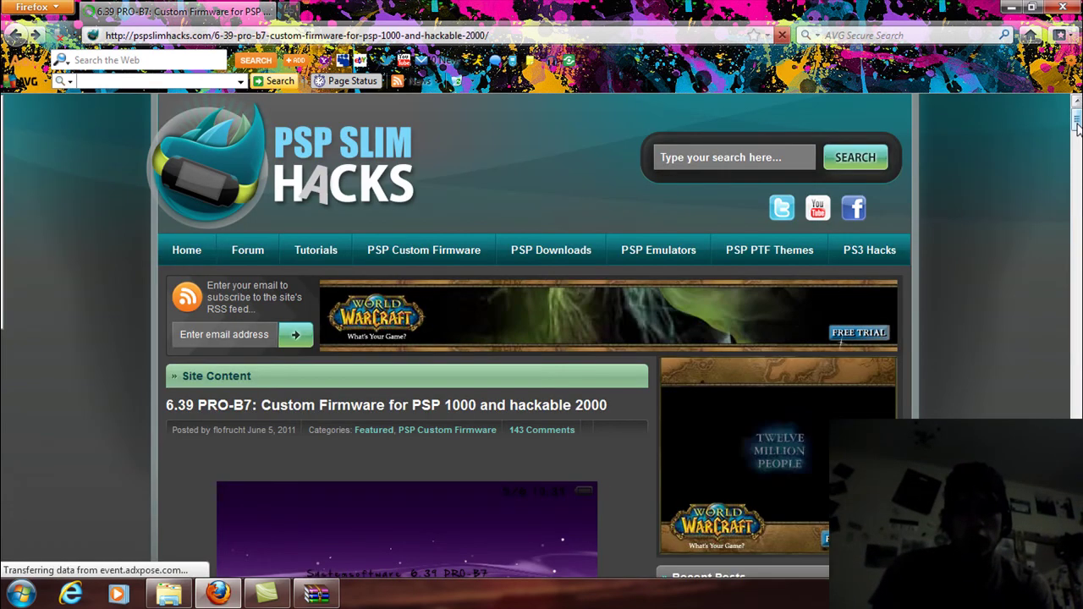
mouse_move(1076, 137)
left_mouse_down()
mouse_move(1075, 166)
mouse_move(1073, 157)
left_mouse_up()
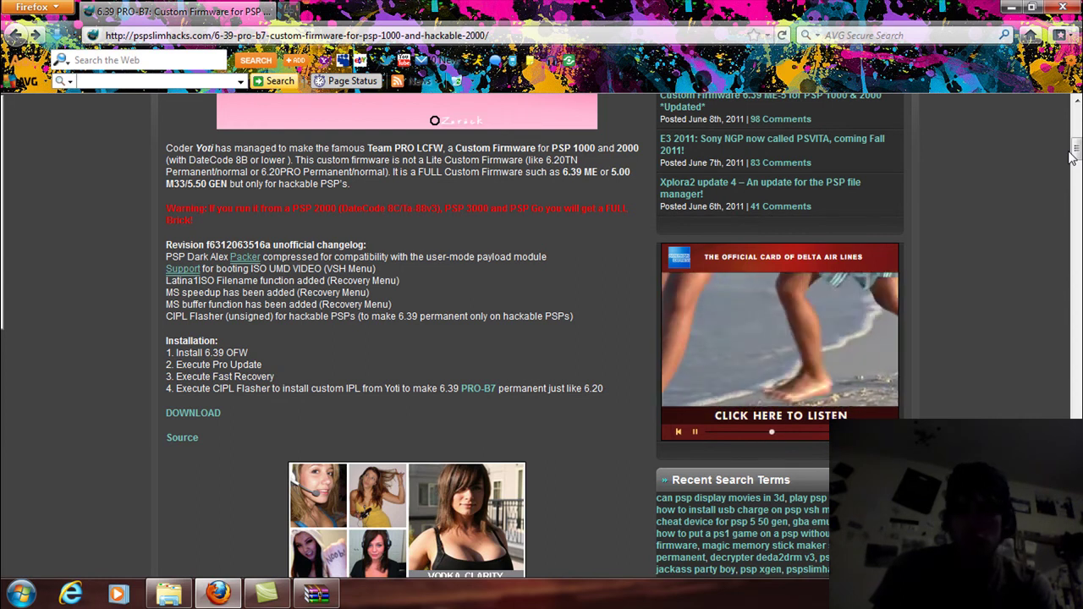
left_click(1060, 7)
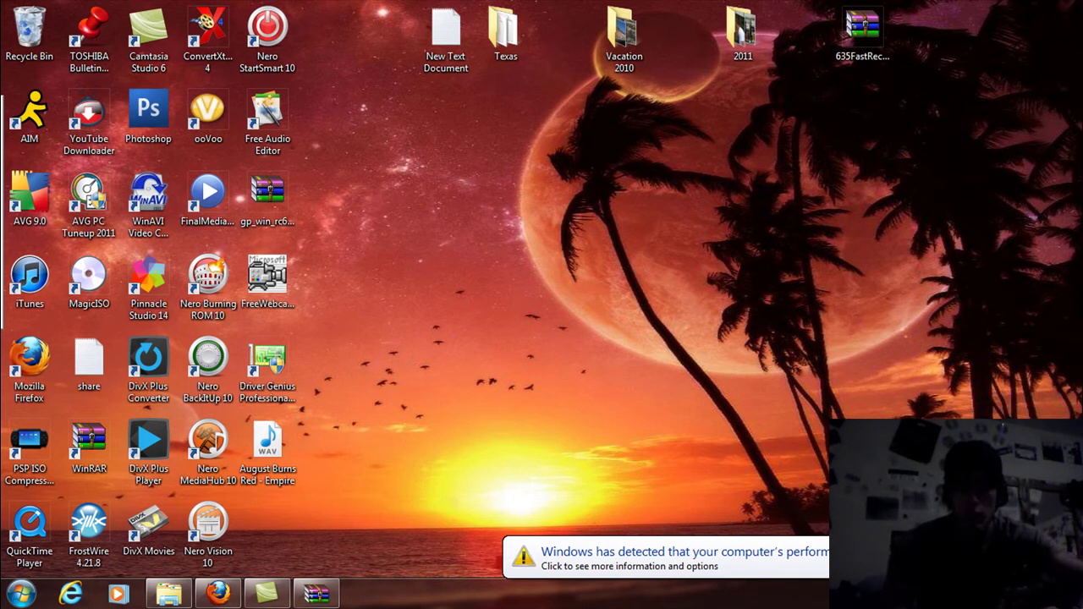
Open the PSP\GAME folder on Removable Disk (G:)
left_click(21, 594)
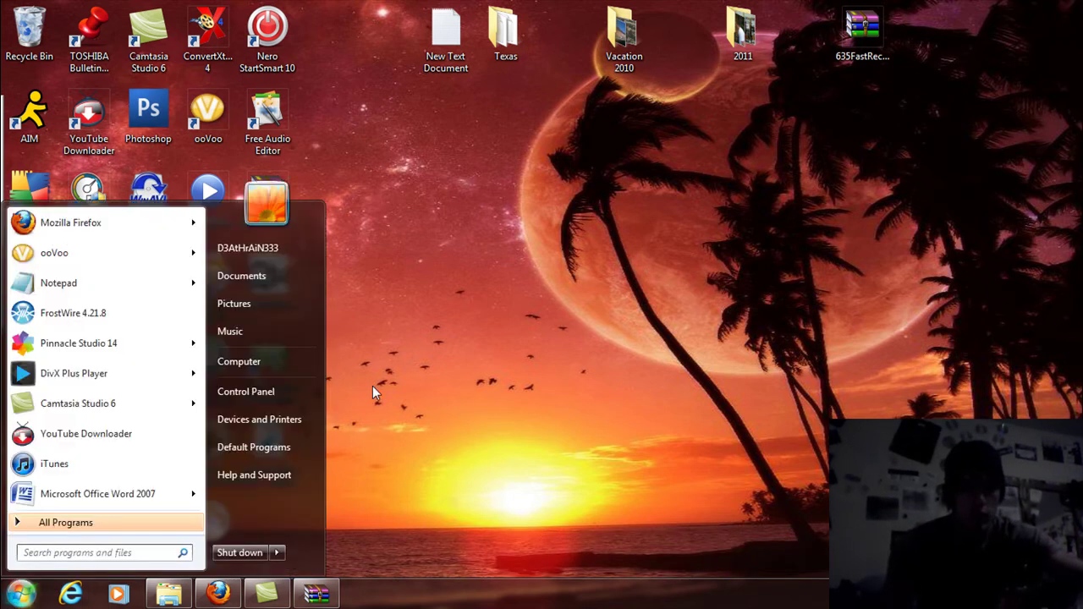
left_click(293, 362)
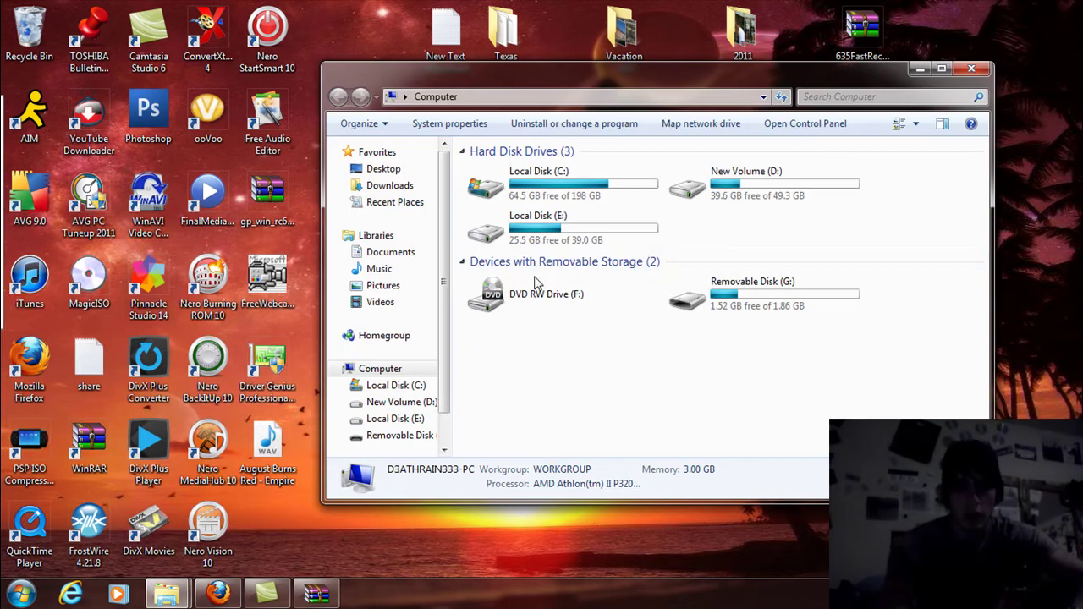
double_click(724, 291)
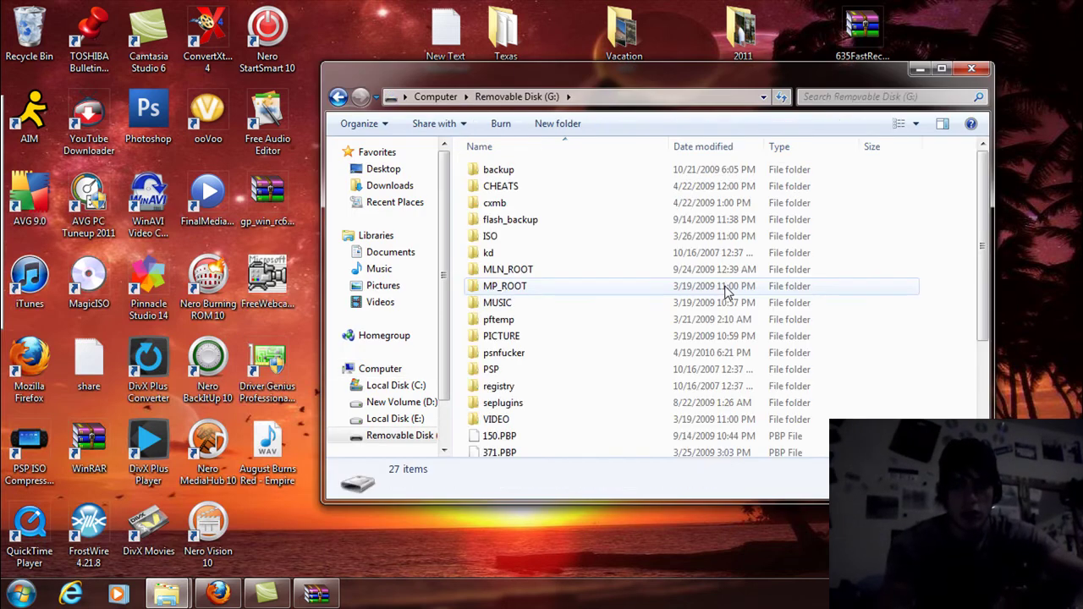
double_click(509, 376)
double_click(497, 202)
Create a folder named UPDATE inside the PSP\GAME folder and open it
right_click(523, 343)
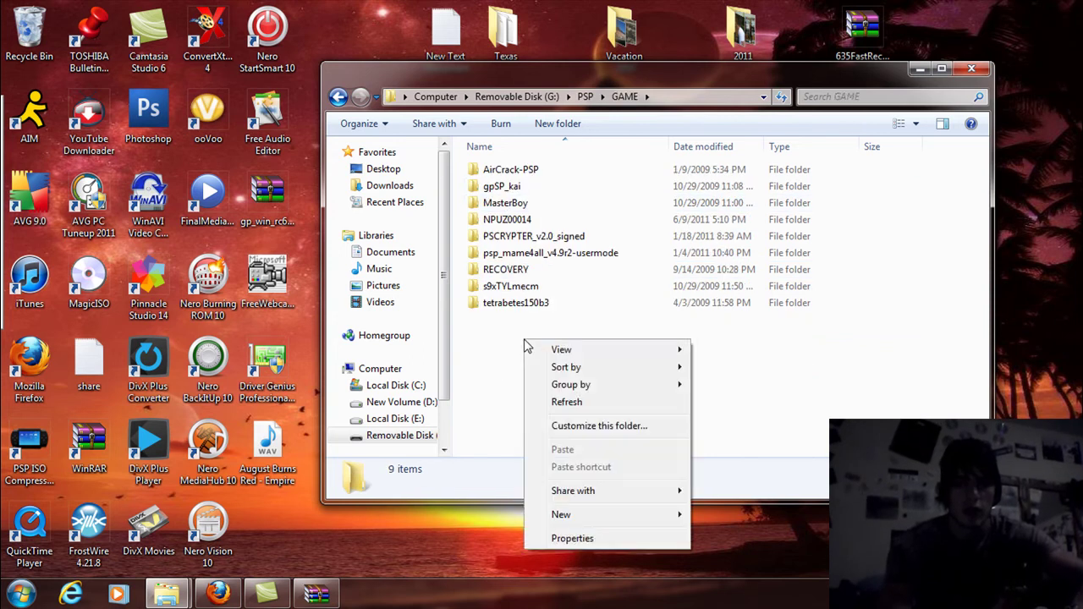
mouse_move(645, 514)
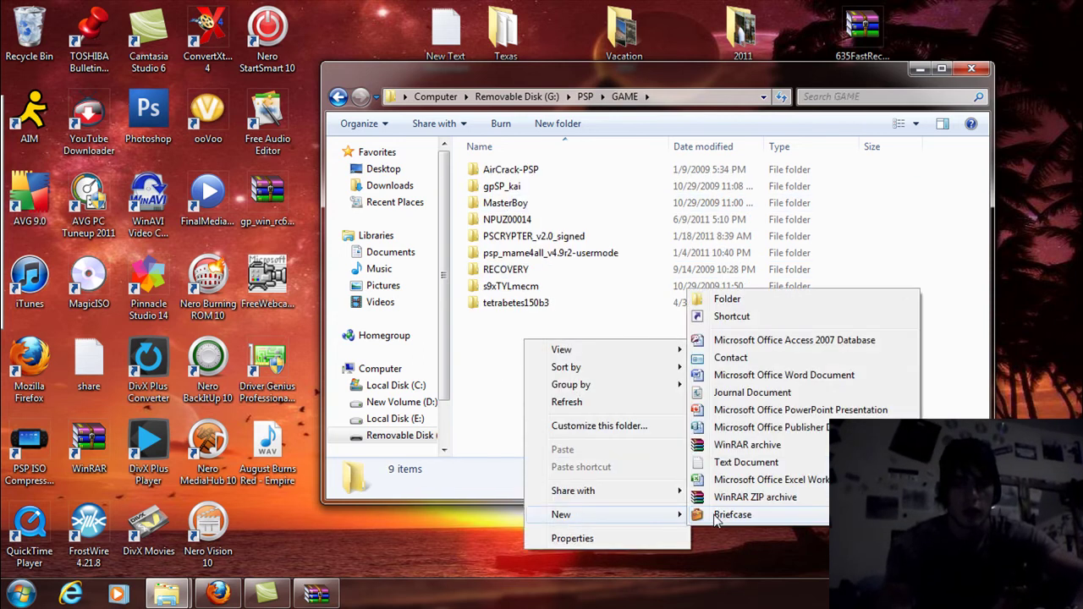
left_click(726, 301)
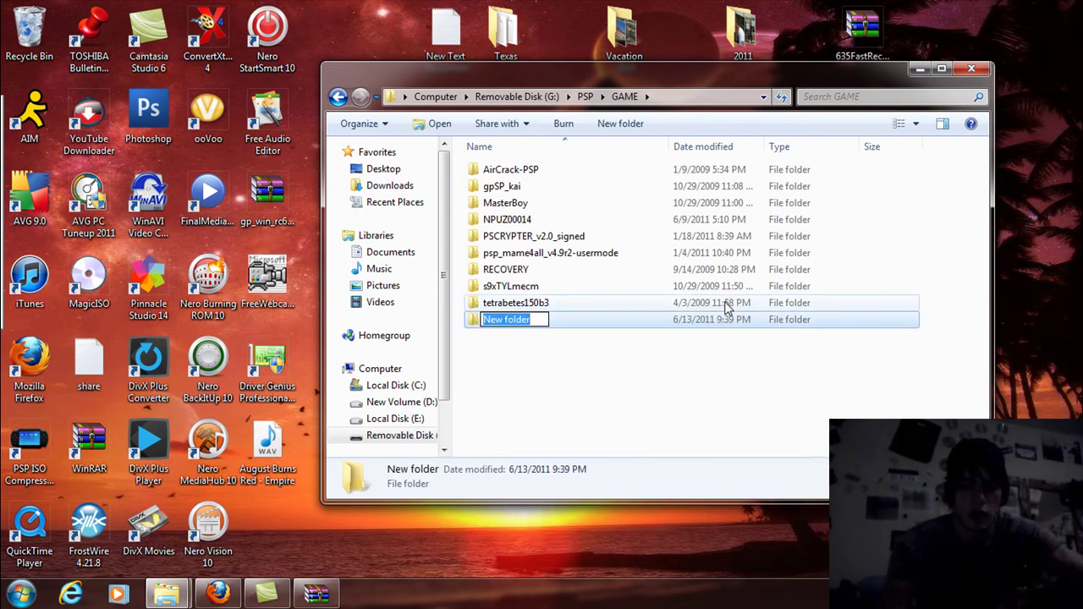
type("UPDATE")
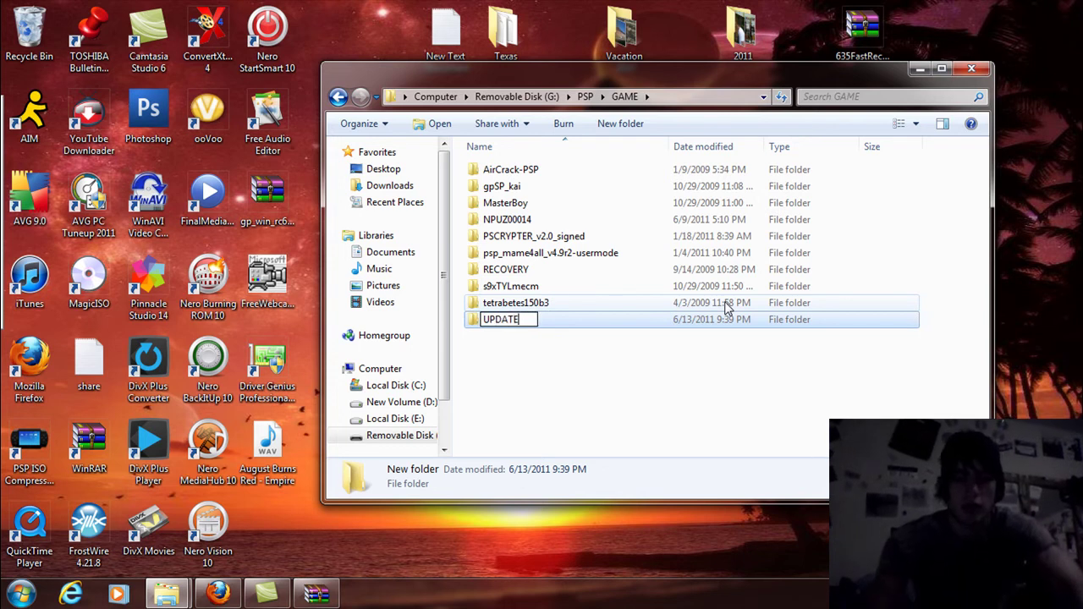
key("Return")
key("Return")
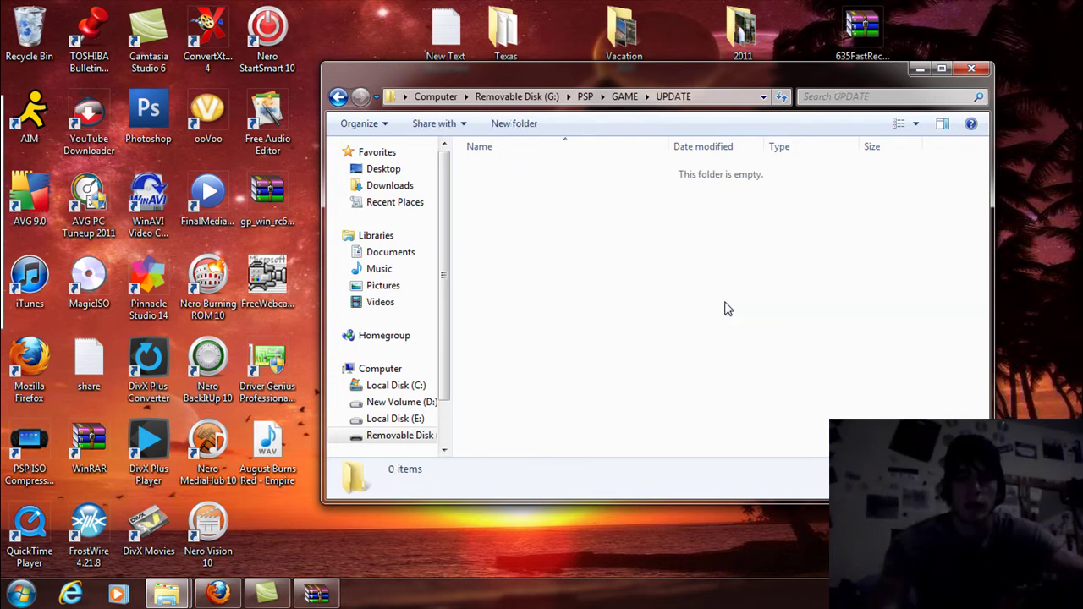
Copy 639.PBP from the Downloads folder into the empty UPDATE folder on the removable disk
mouse_move(167, 594)
left_click(127, 516)
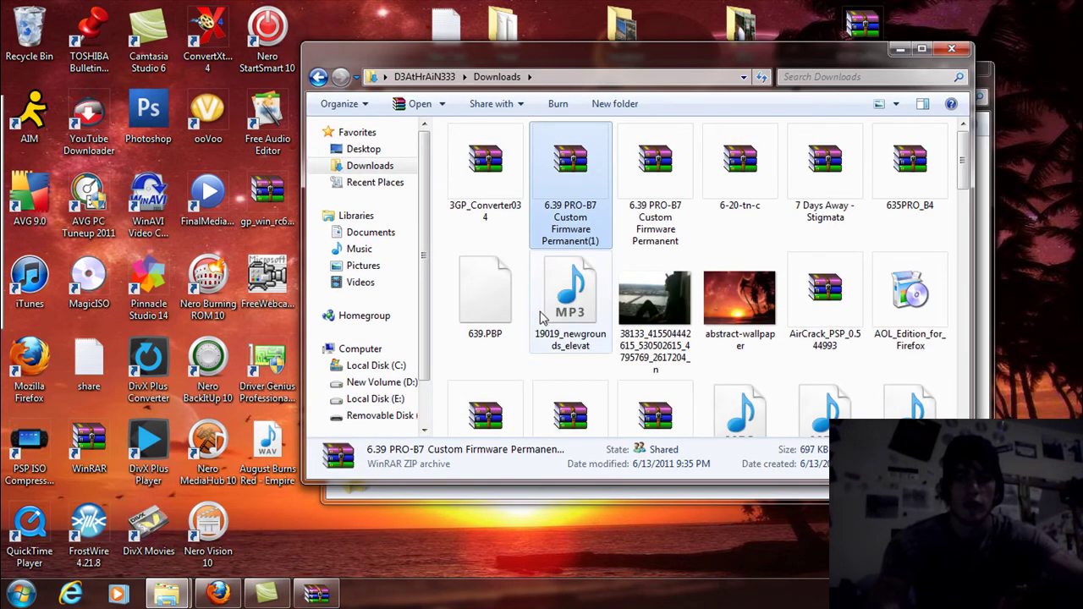
left_click_drag(398, 51, 69, 24)
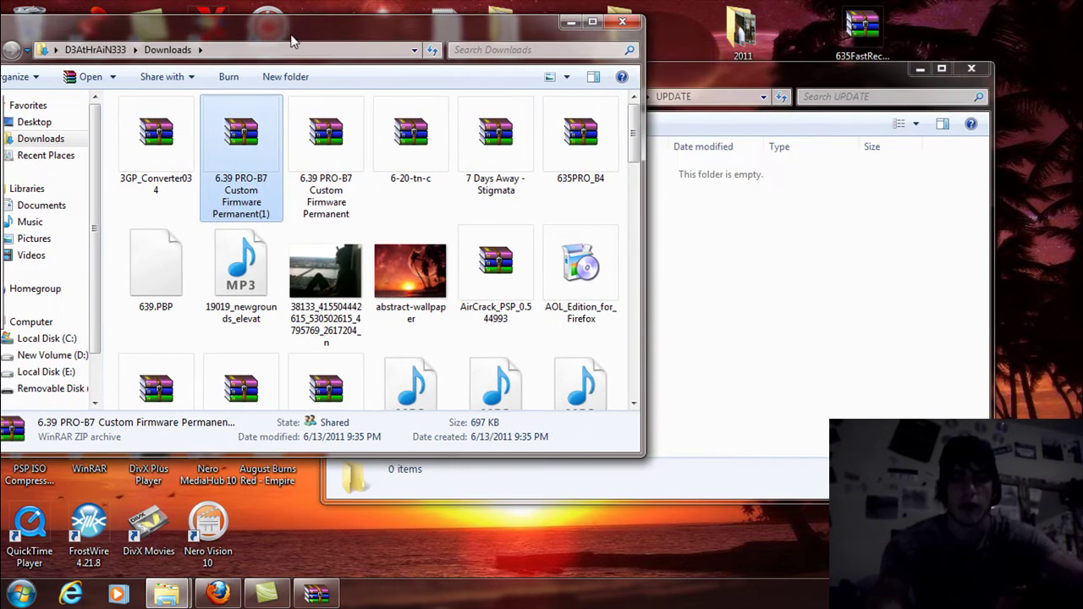
left_click_drag(144, 279, 783, 302)
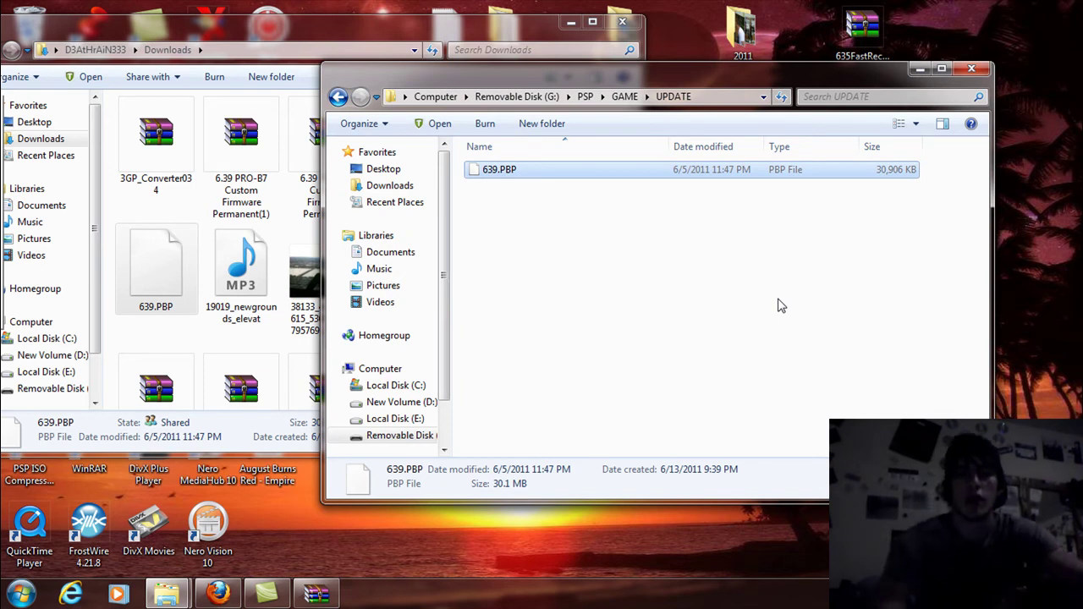
Rename the copied 639.PBP in the UPDATE folder as EBOOT.PBP and close that folder's window
left_click(488, 172)
type("EBOOT.PBP")
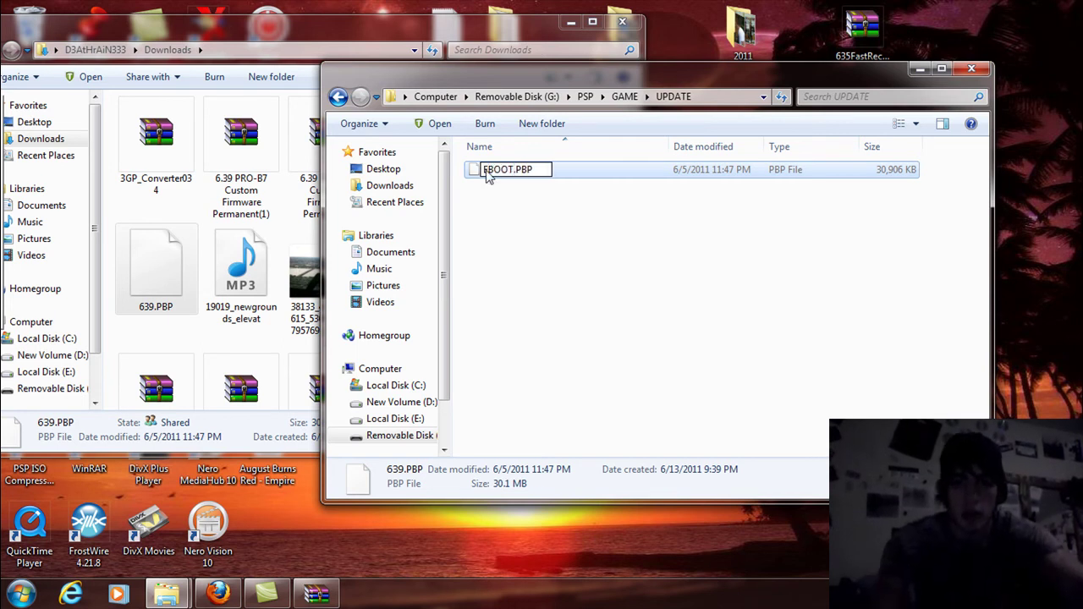
key("Return")
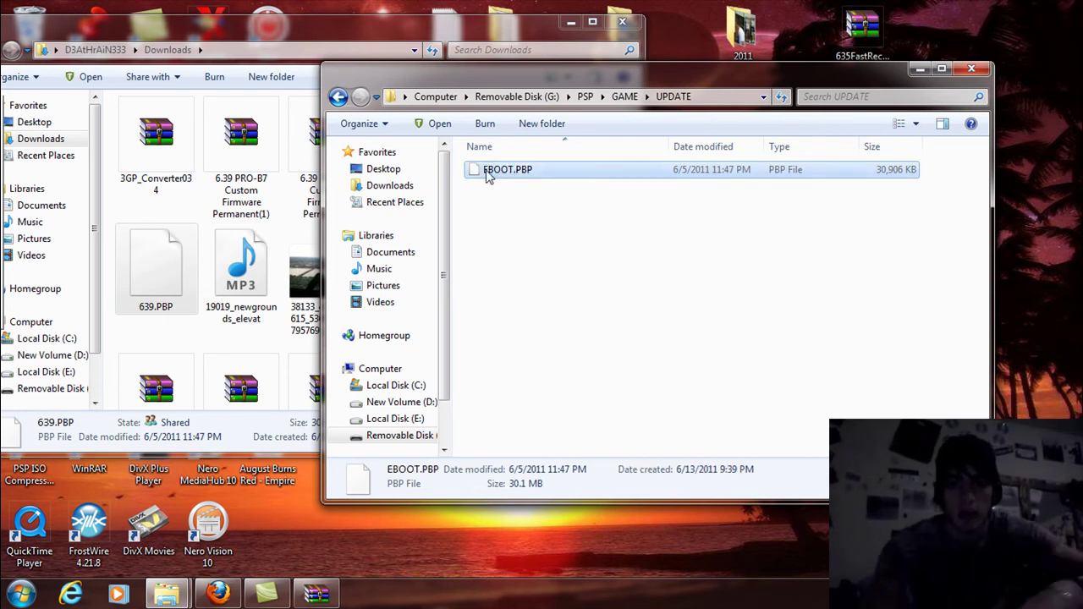
left_click(972, 70)
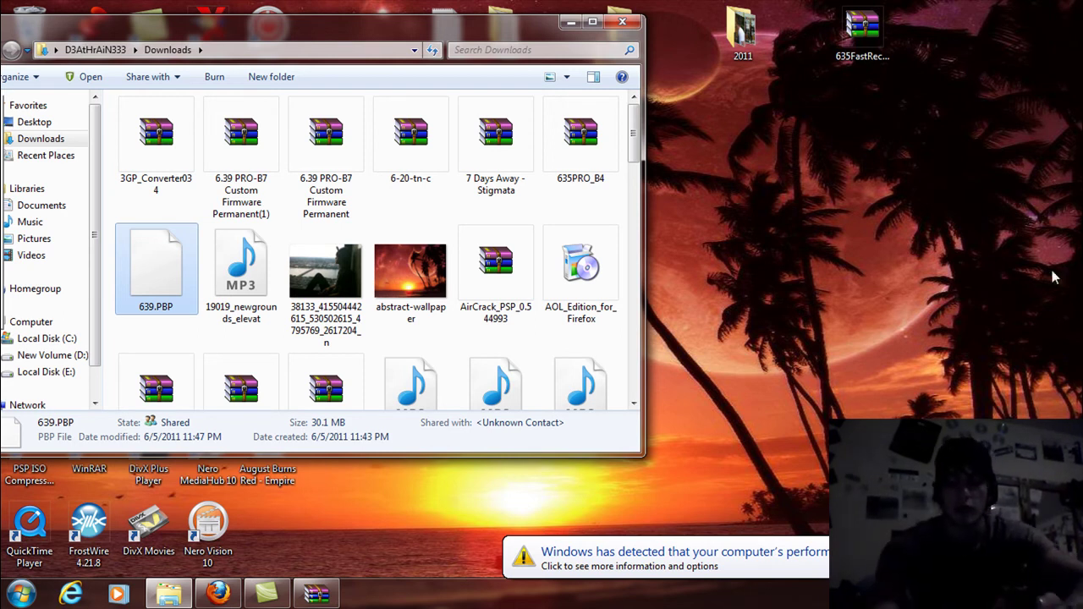
left_click(218, 592)
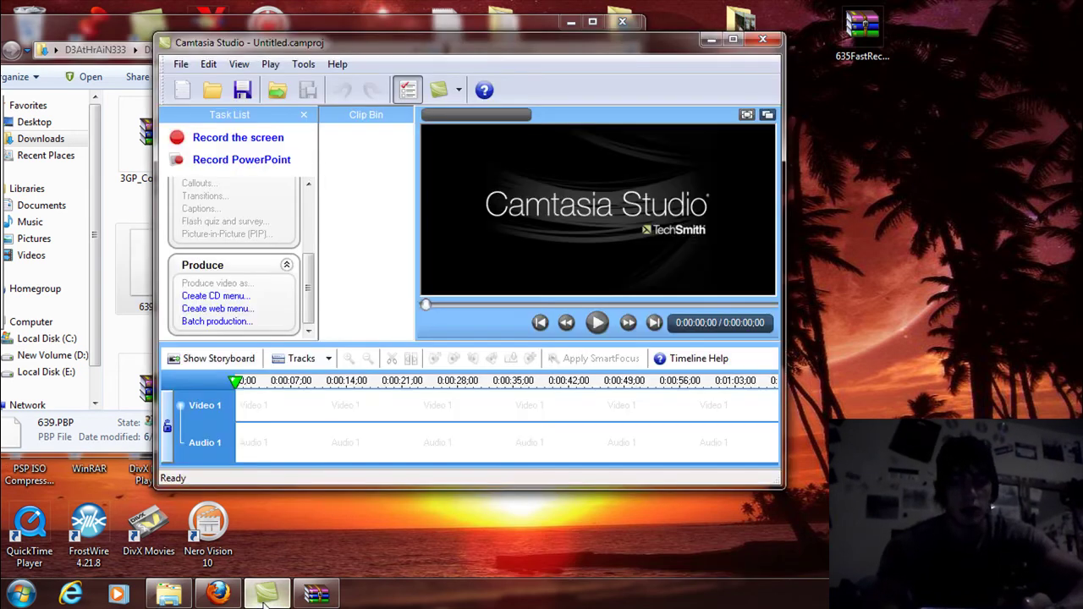
left_click(266, 592)
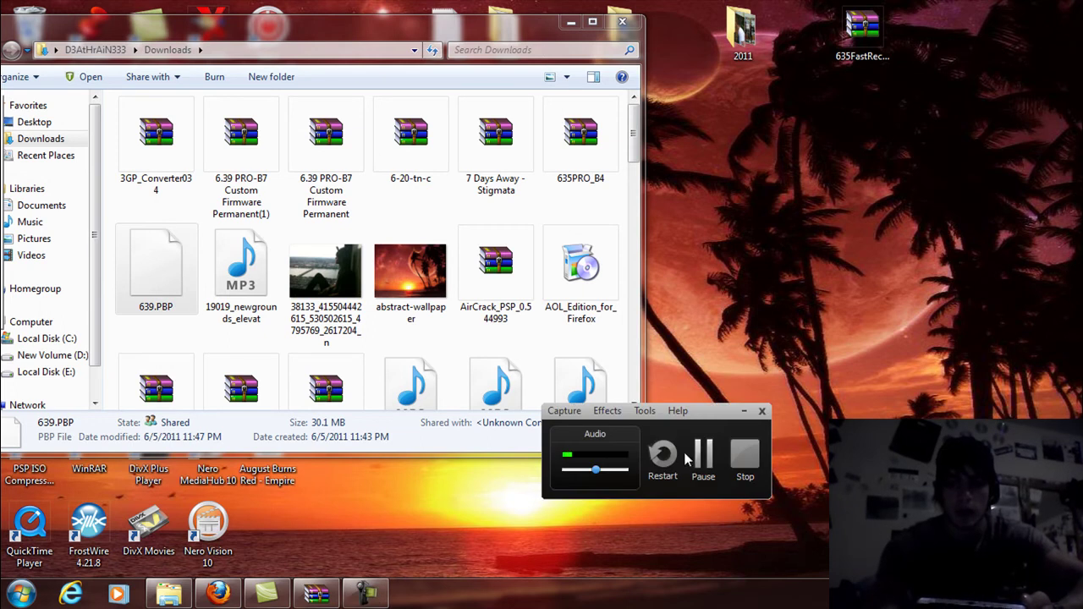
left_click(703, 457)
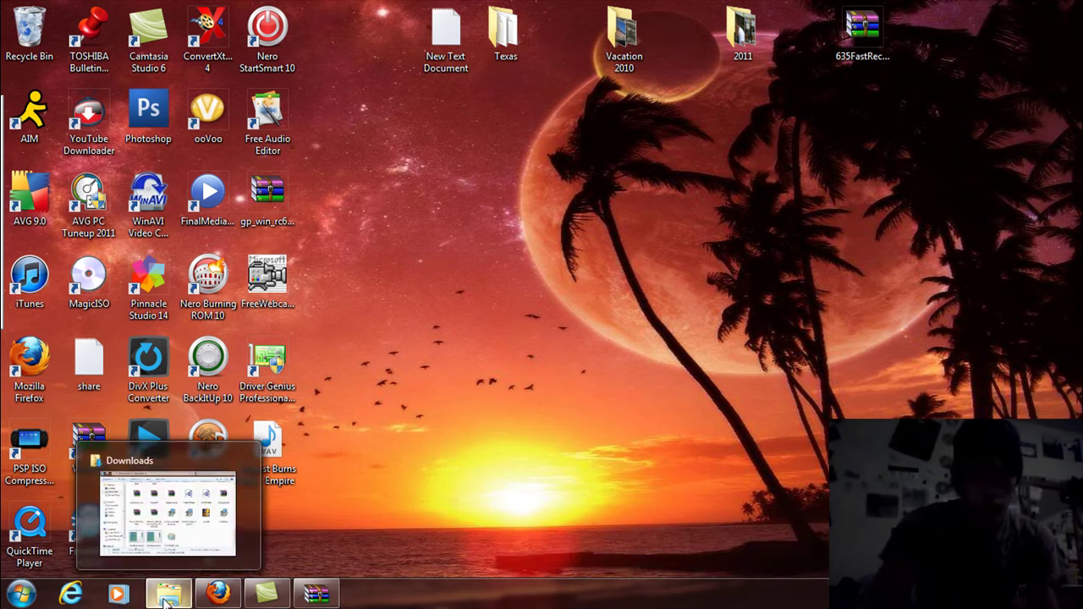
Open the PSP\GAME folder on Removable Disk (G:)
left_click(21, 594)
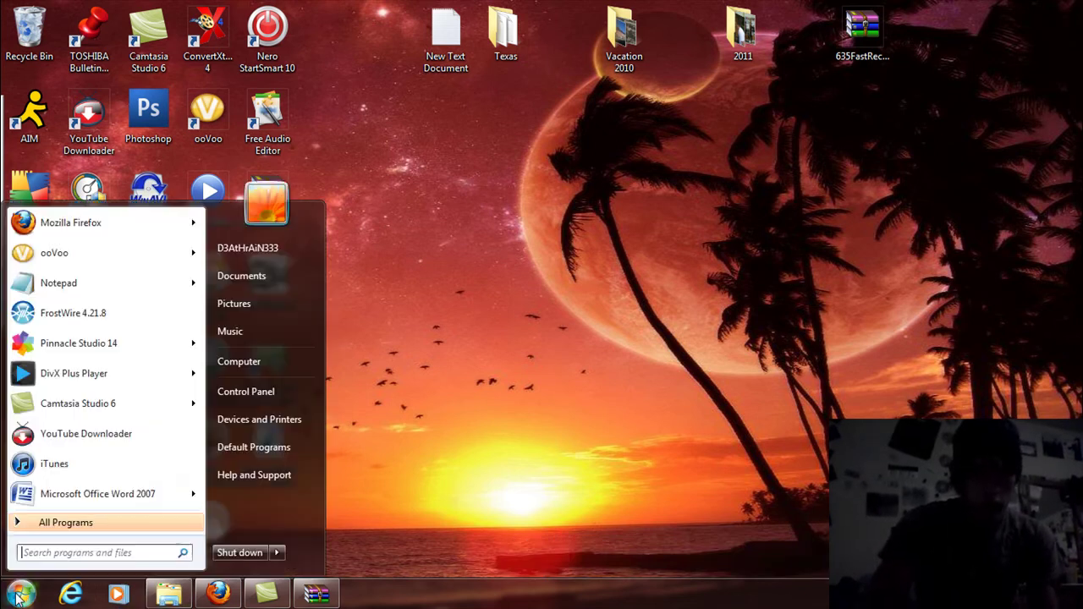
left_click(258, 359)
double_click(406, 245)
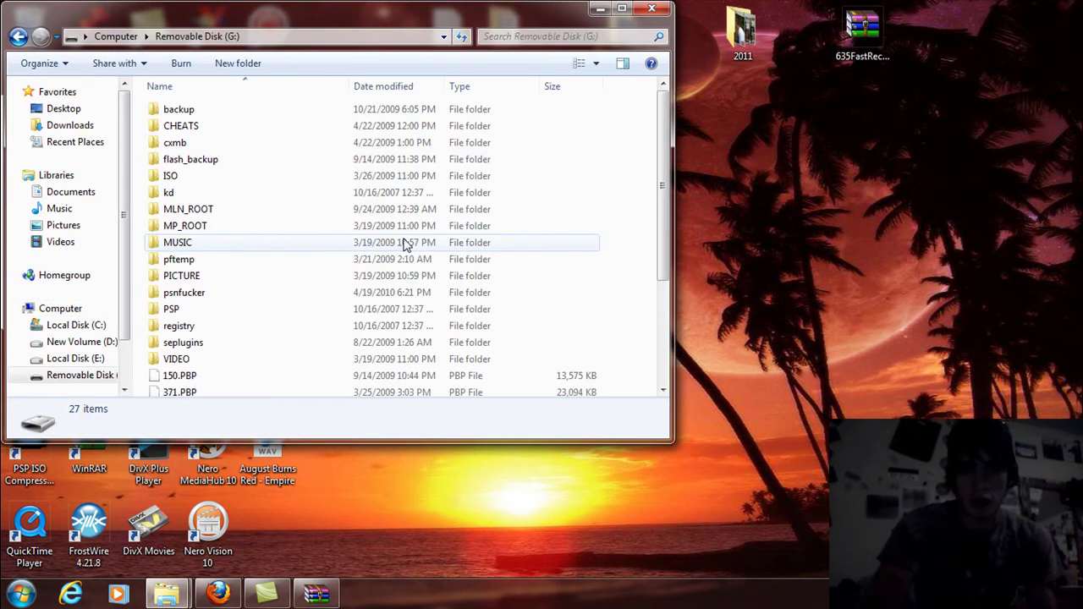
double_click(178, 310)
double_click(191, 142)
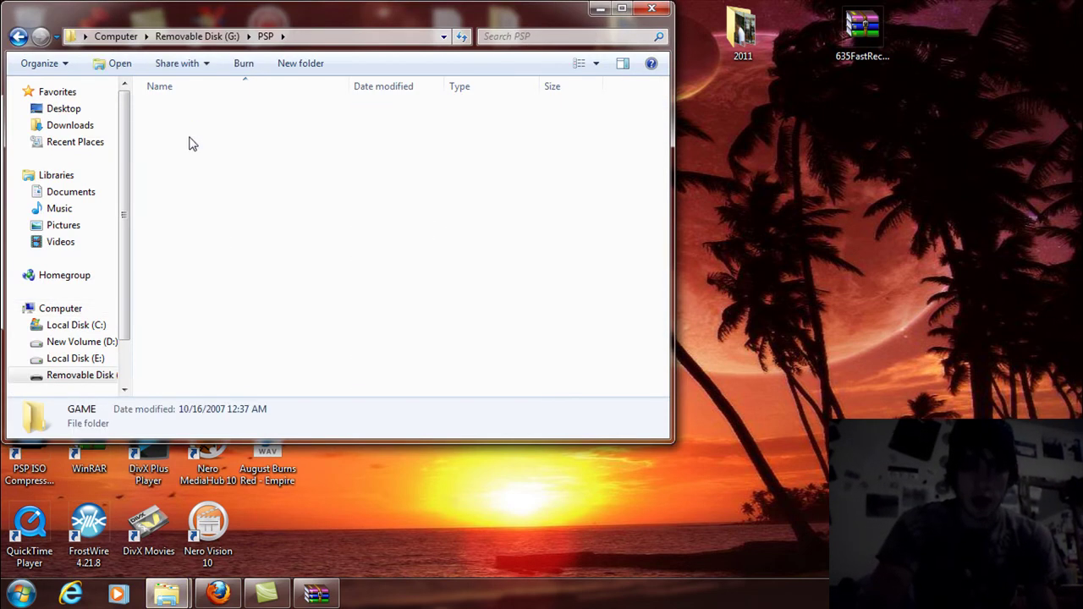
Delete the UPDATE folder from the PSP\GAME folder on the removable disk
left_click(186, 260)
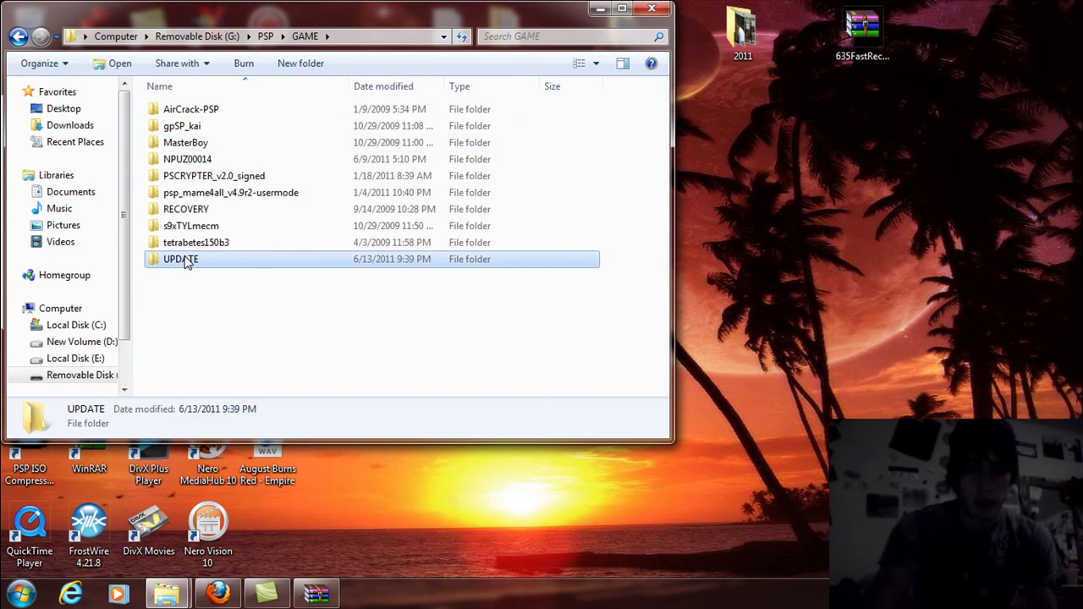
key("Delete")
key("Return")
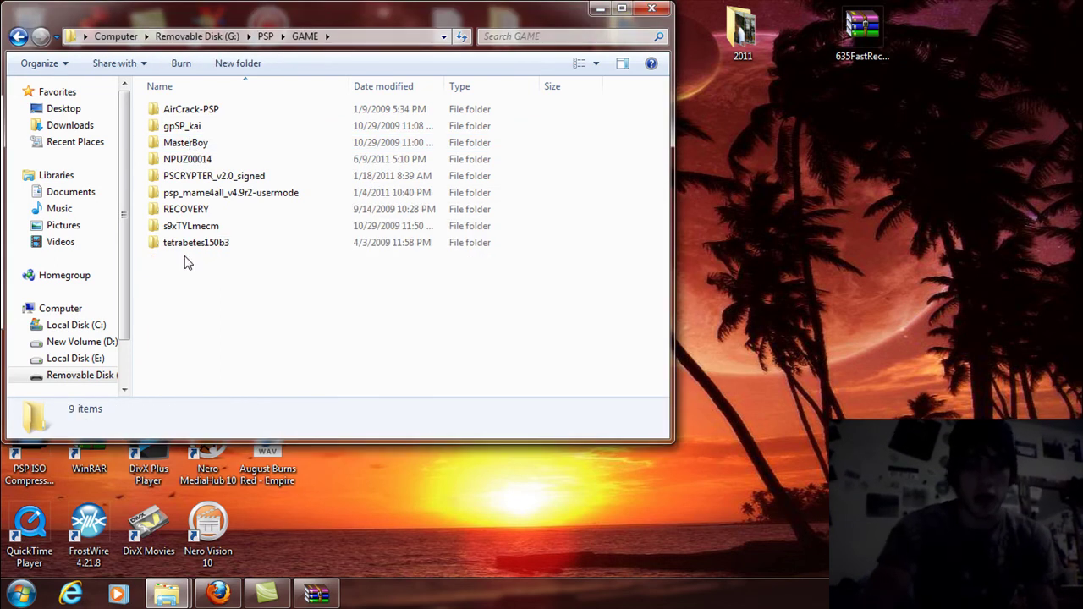
Copy the CIPL_Flasher and PROUPDATE folders from the 6.39 PRO-B7 archive into the disk's PSP\GAME folder and close that folder's window
left_click(316, 595)
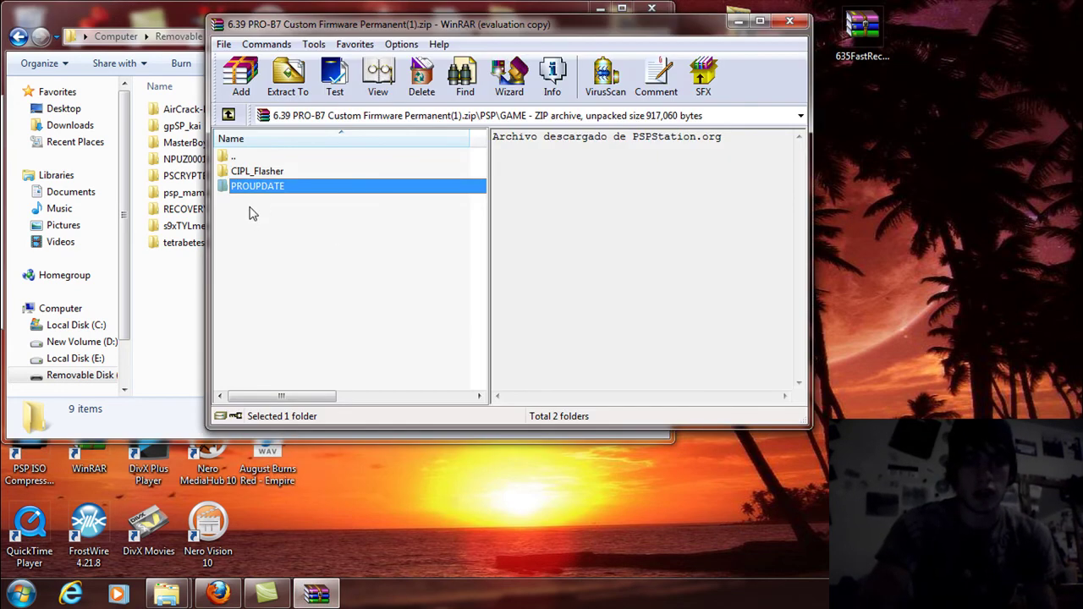
left_click_drag(252, 203, 254, 178)
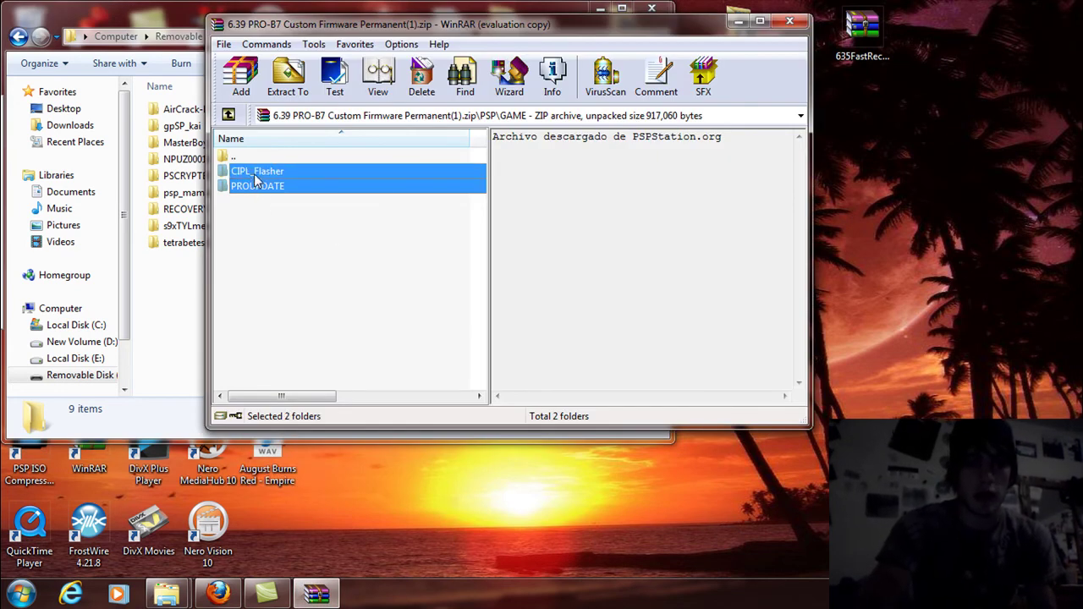
left_click(180, 292)
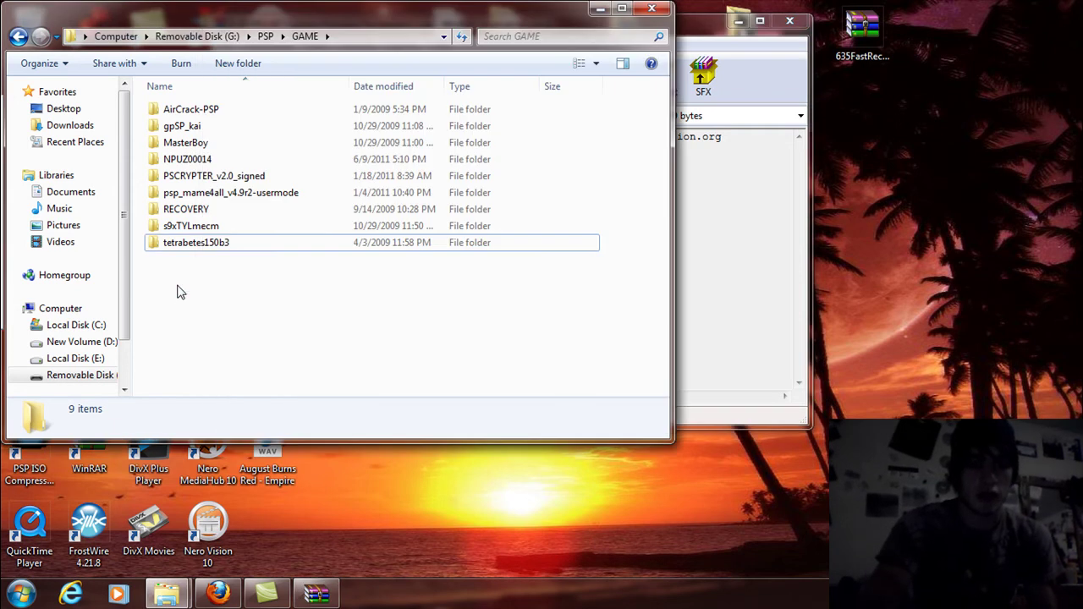
key("ctrl+v")
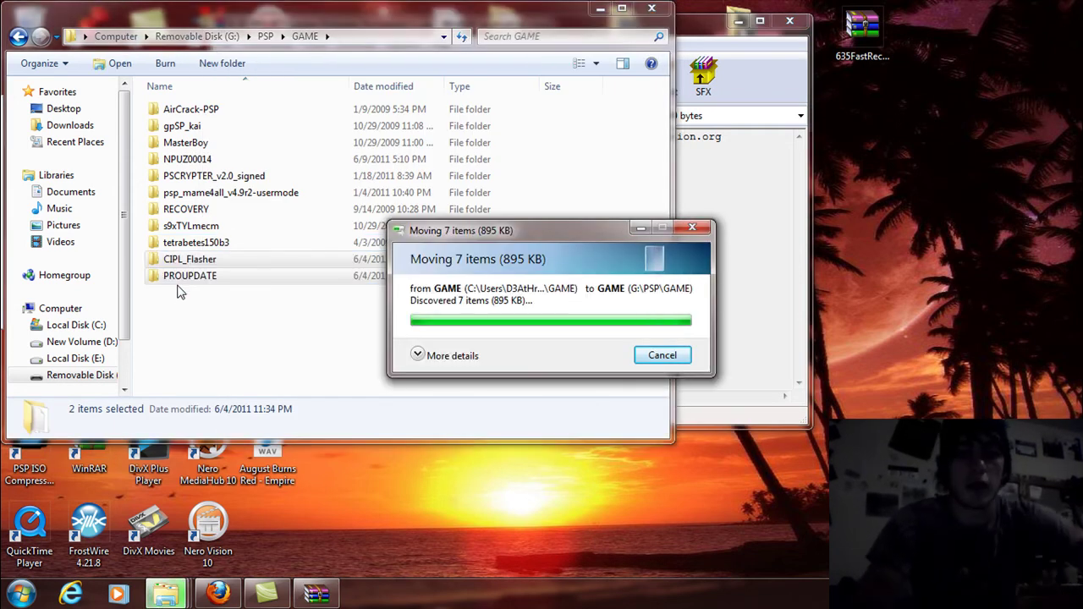
left_click(662, 11)
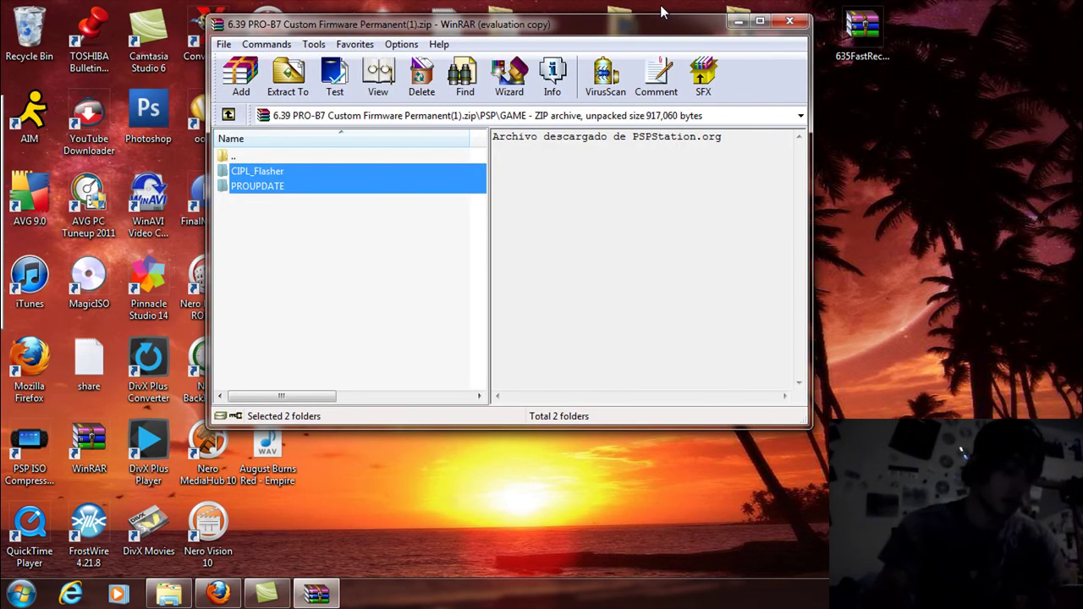